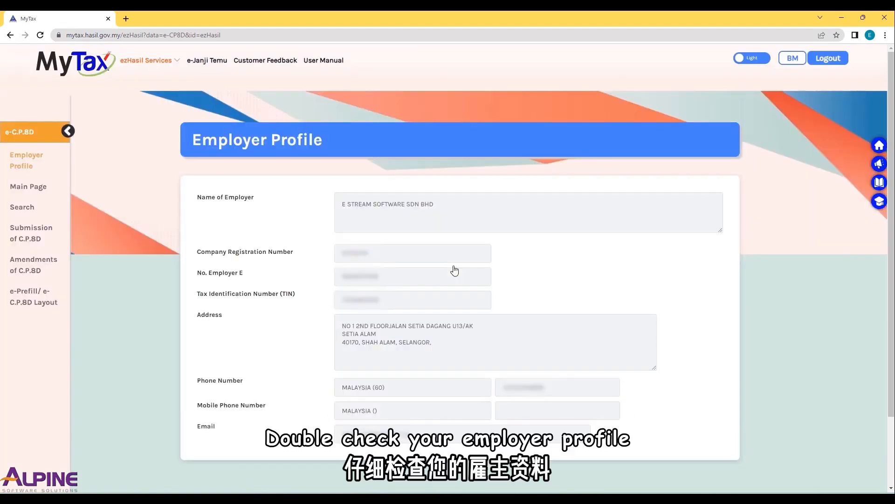
- Open the C.P.8D online submission form for year of remuneration 2022 and look through its employee income fields
{"action": "left_click", "coordinate": [36, 236]}
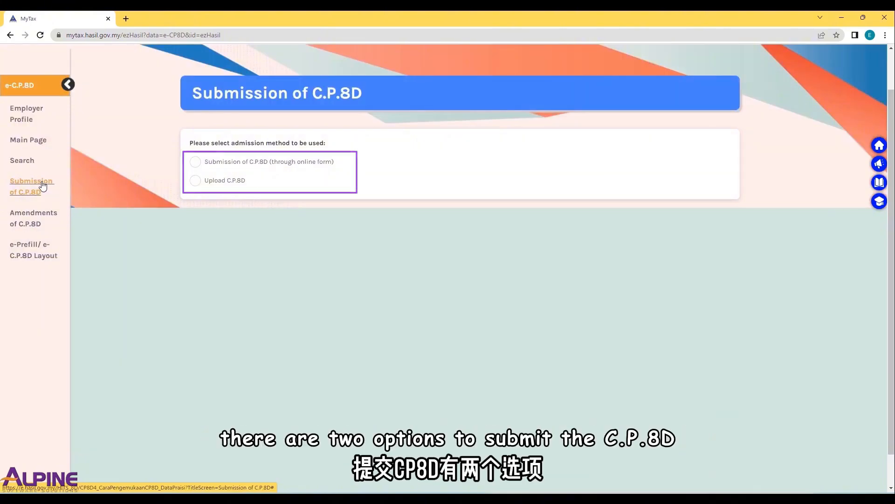
{"action": "left_click", "coordinate": [195, 162]}
{"action": "left_click", "coordinate": [489, 190]}
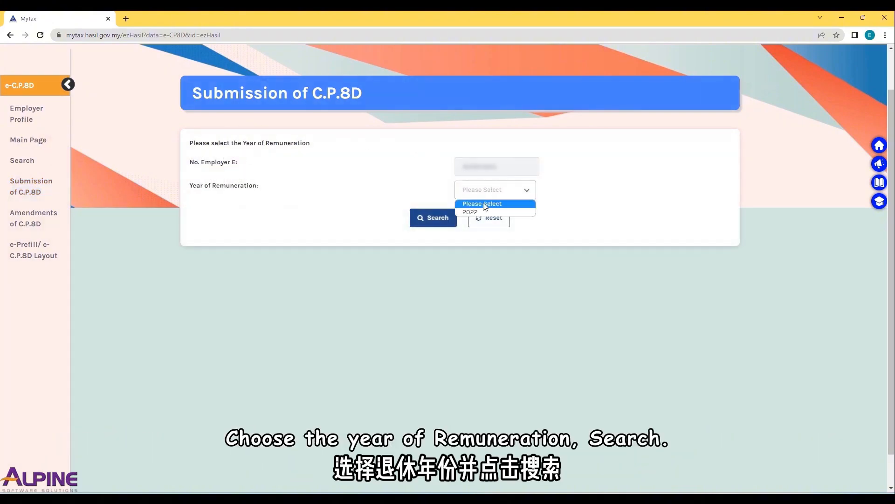
{"action": "left_click", "coordinate": [481, 212]}
{"action": "left_click", "coordinate": [440, 219]}
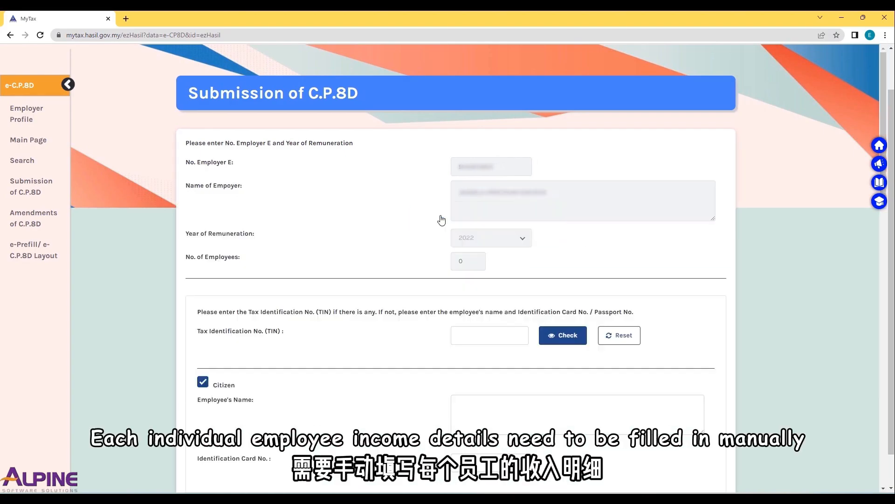
{"action": "scroll", "coordinate": [443, 220], "scroll_direction": "down", "scroll_amount": 20}
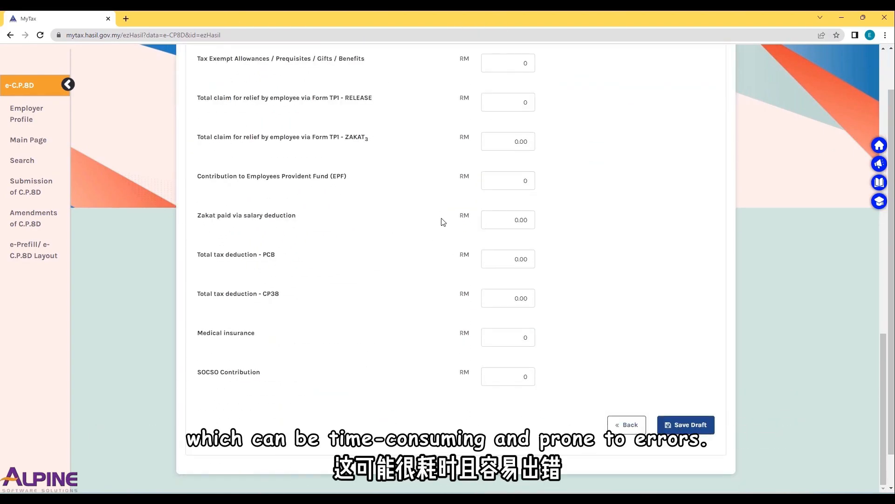
{"action": "scroll", "coordinate": [443, 222], "scroll_direction": "up", "scroll_amount": 20}
{"action": "scroll", "coordinate": [443, 221], "scroll_direction": "up", "scroll_amount": 1}
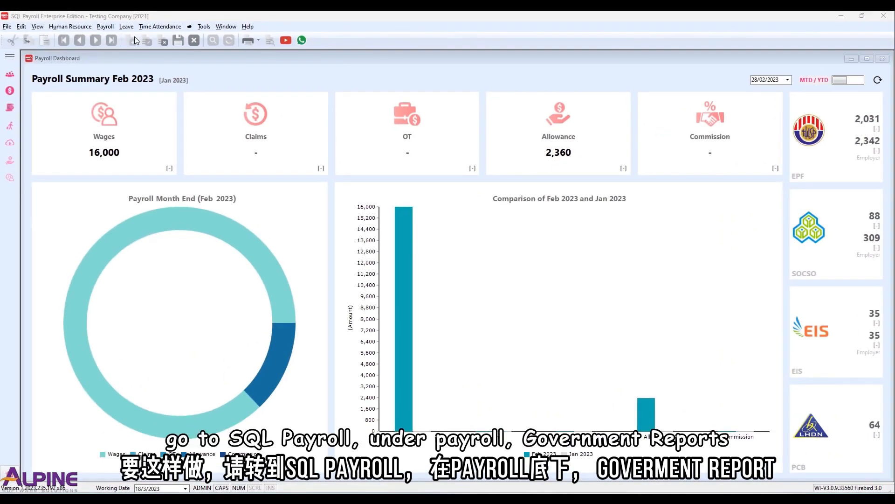
- Switch to SQL Payroll, generate the Income Tax CP 8D report for 2022 and save its LHDN magnetic media file to the Desktop
{"action": "left_click", "coordinate": [105, 27]}
{"action": "mouse_move", "coordinate": [157, 178]}
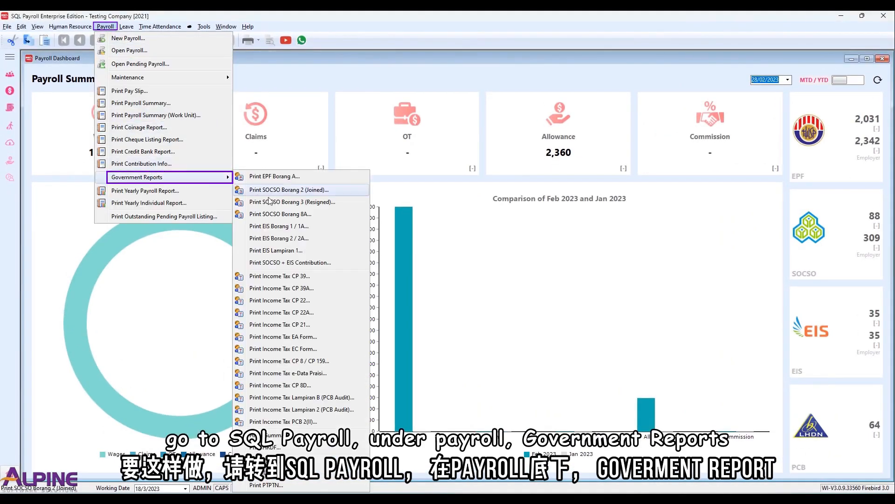
{"action": "left_click", "coordinate": [295, 385]}
{"action": "left_click", "coordinate": [254, 115]}
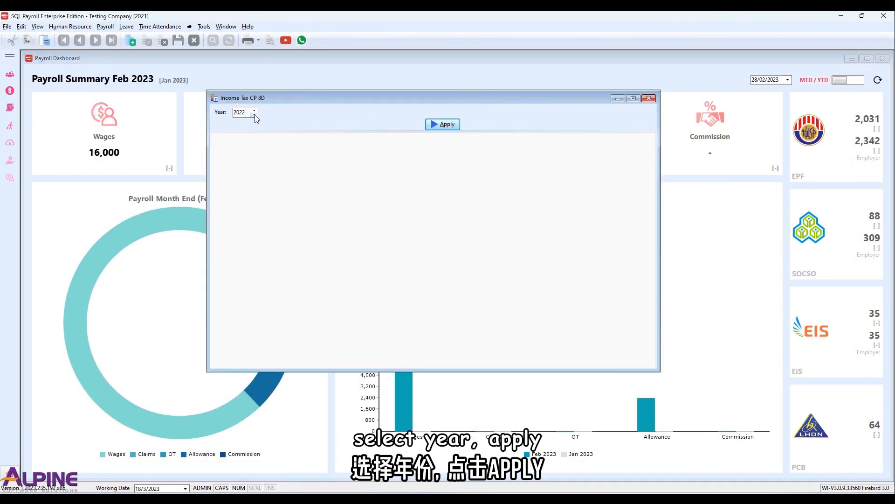
{"action": "left_click", "coordinate": [442, 124]}
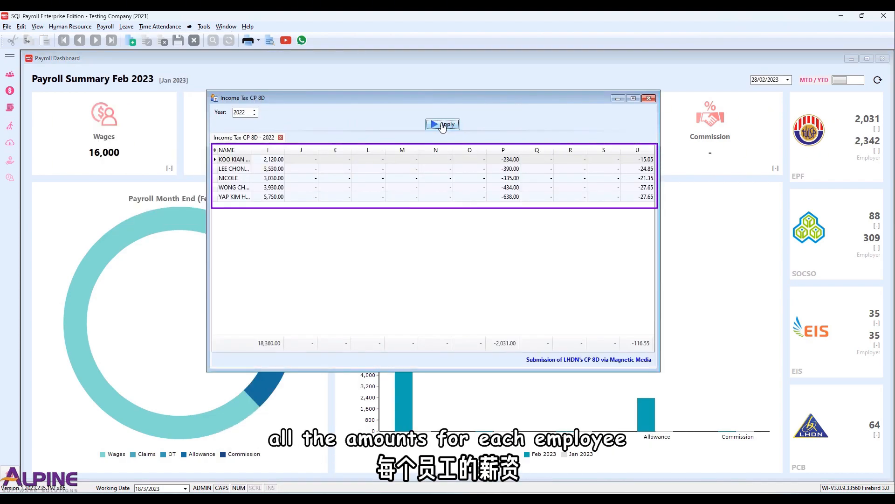
{"action": "left_click", "coordinate": [600, 359]}
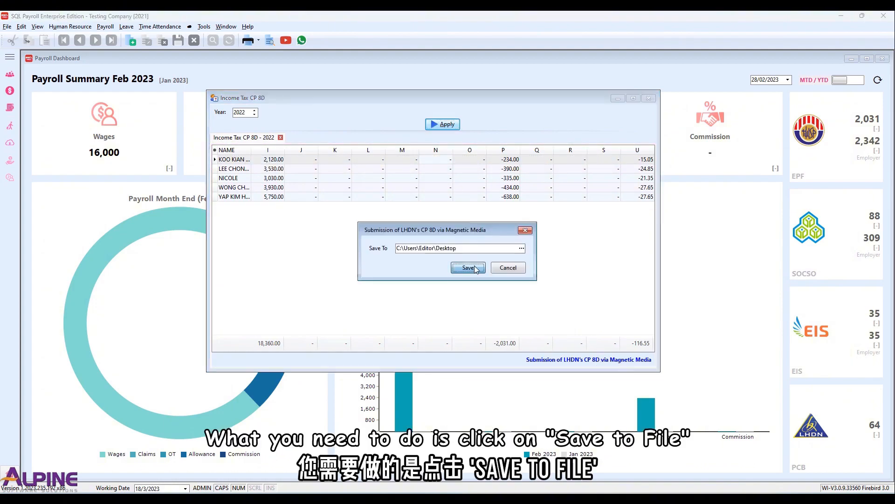
{"action": "left_click", "coordinate": [467, 268]}
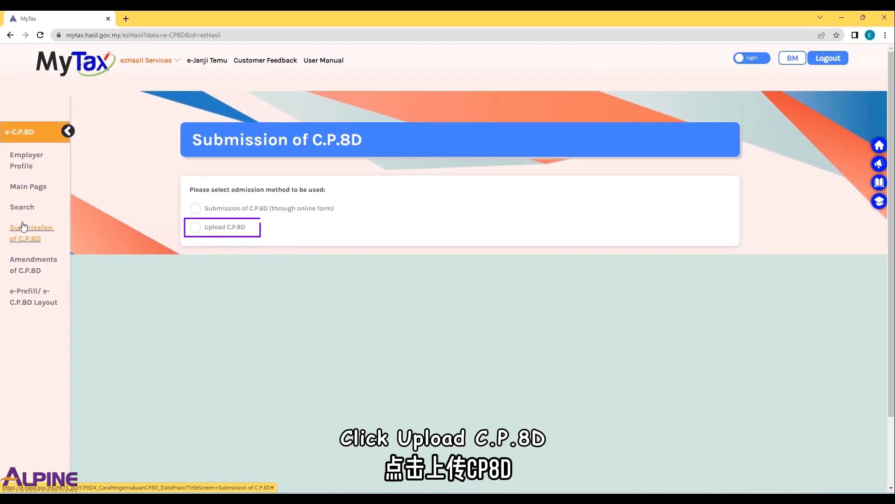
- Switch to MyTax and upload the exported C.P.8D text file from Downloads for year of remuneration 2022
{"action": "left_click", "coordinate": [195, 227]}
{"action": "left_click", "coordinate": [386, 225]}
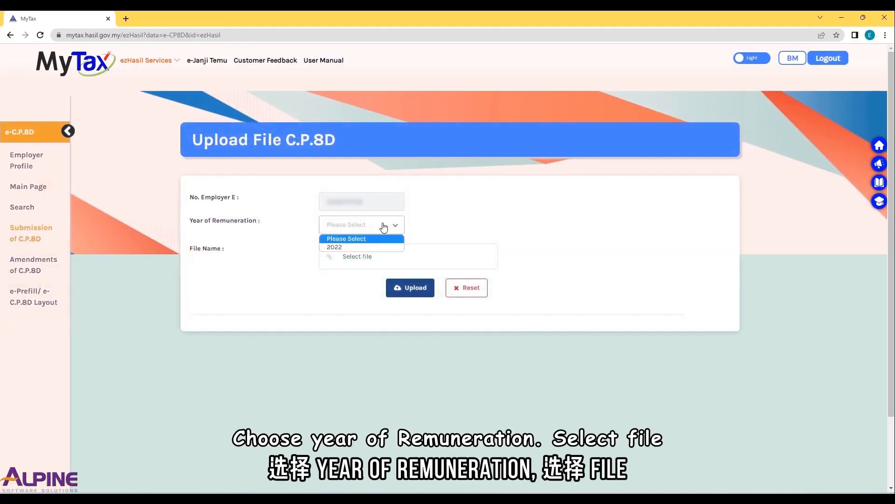
{"action": "left_click", "coordinate": [366, 247]}
{"action": "left_click", "coordinate": [366, 258]}
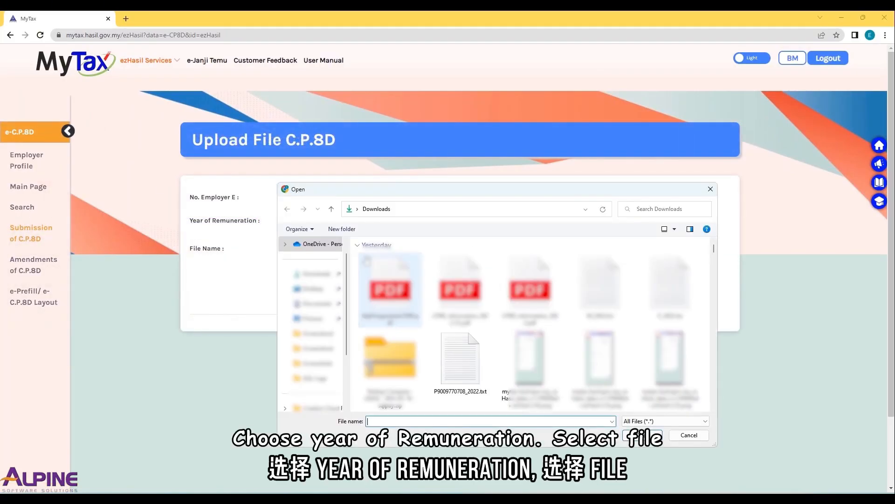
{"action": "left_click", "coordinate": [457, 339]}
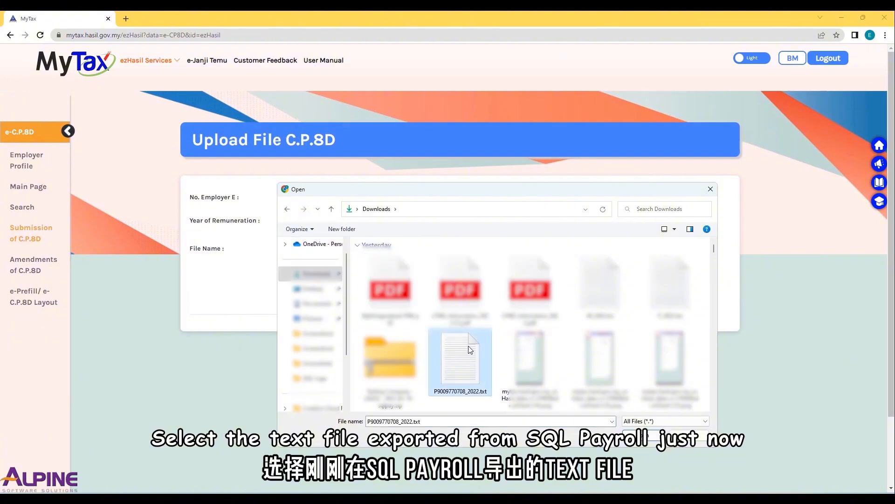
{"action": "left_click", "coordinate": [639, 435]}
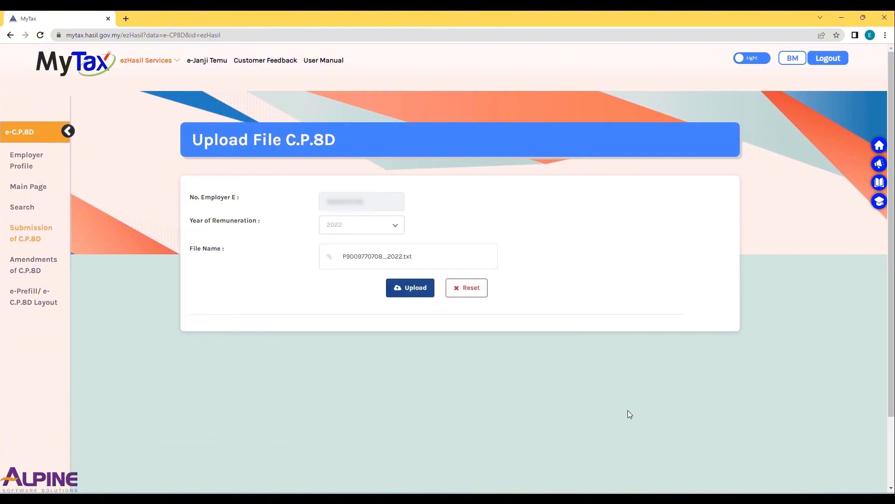
{"action": "left_click", "coordinate": [420, 294]}
- Review the uploaded employee records through to page 3 of the list
{"action": "scroll", "coordinate": [445, 326], "scroll_direction": "down", "scroll_amount": 5}
{"action": "scroll", "coordinate": [444, 324], "scroll_direction": "down", "scroll_amount": 1}
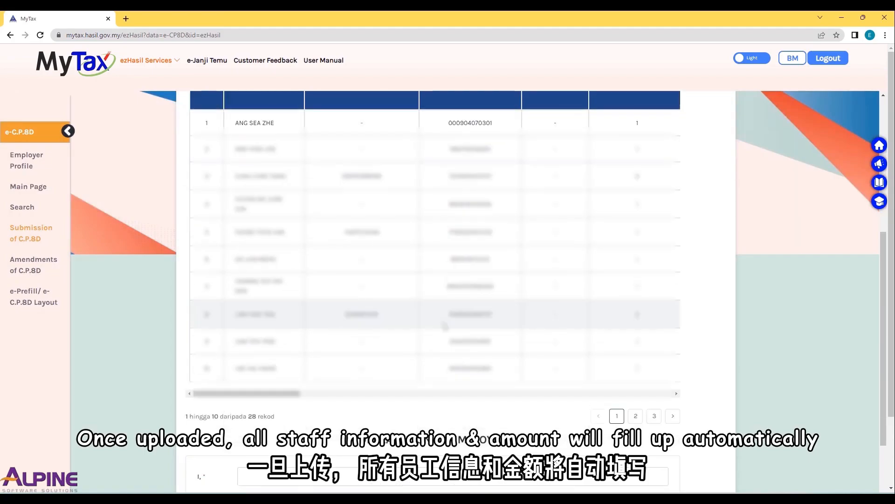
{"action": "scroll", "coordinate": [444, 326], "scroll_direction": "up", "scroll_amount": 1}
{"action": "mouse_move", "coordinate": [300, 440]}
{"action": "left_mouse_down"}
{"action": "mouse_move", "coordinate": [659, 443]}
{"action": "mouse_move", "coordinate": [286, 443]}
{"action": "left_mouse_up"}
{"action": "left_click", "coordinate": [673, 465]}
{"action": "left_click", "coordinate": [673, 465]}
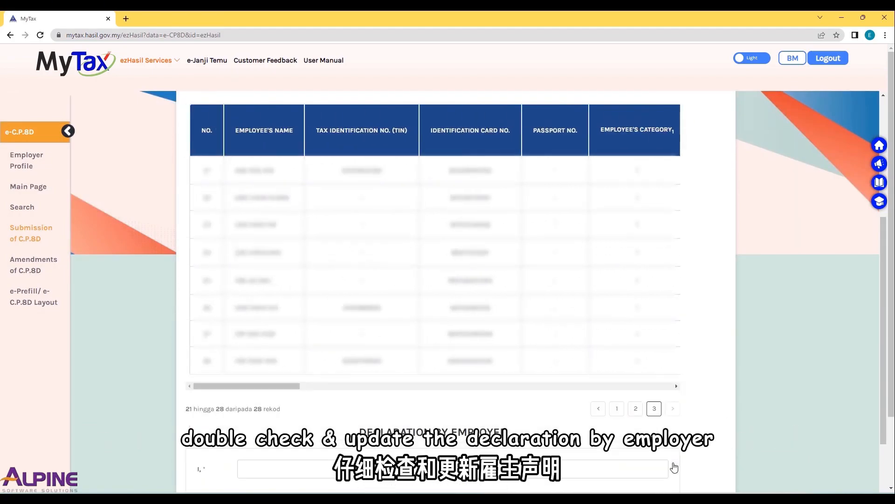
- Complete the employer declaration with the declarant's name, identification number and position DIRECTOR, submit it and print the confirmation
{"action": "scroll", "coordinate": [673, 464], "scroll_direction": "down", "scroll_amount": 5}
{"action": "left_click", "coordinate": [314, 214]}
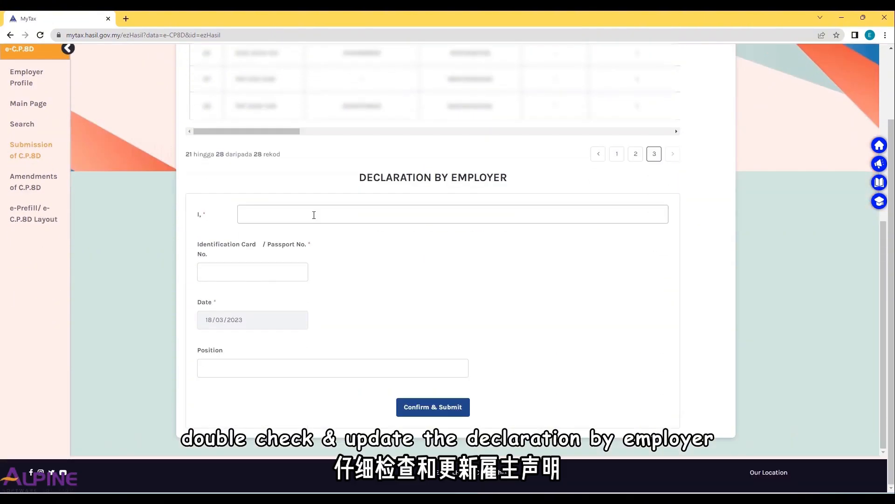
{"action": "left_click", "coordinate": [310, 238]}
{"action": "left_click", "coordinate": [240, 271]}
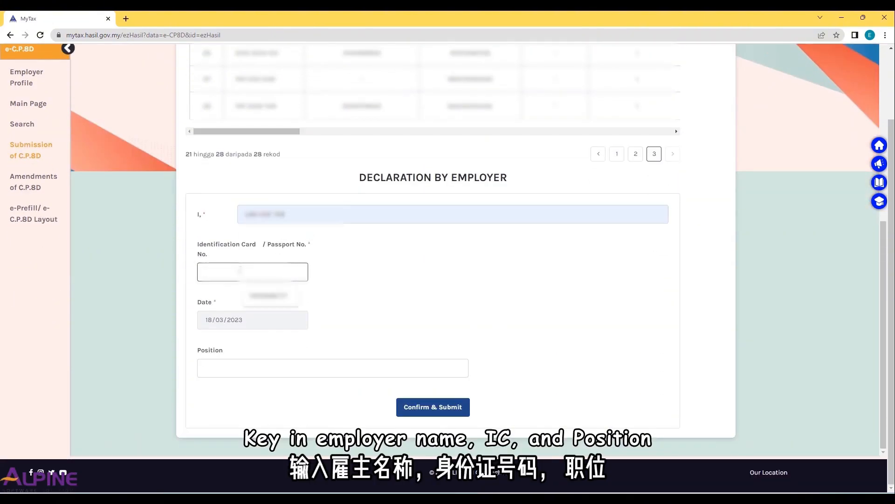
{"action": "left_click", "coordinate": [243, 295]}
{"action": "left_click", "coordinate": [236, 365]}
{"action": "left_click", "coordinate": [254, 390]}
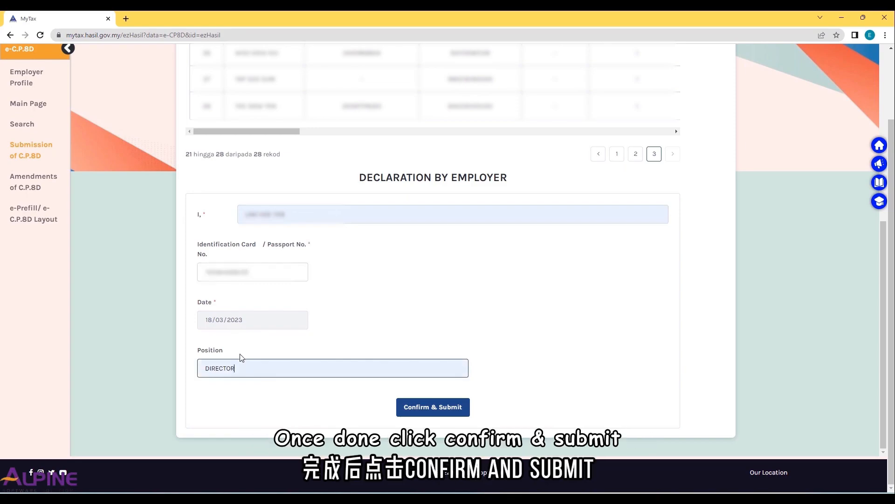
{"action": "left_click", "coordinate": [450, 408]}
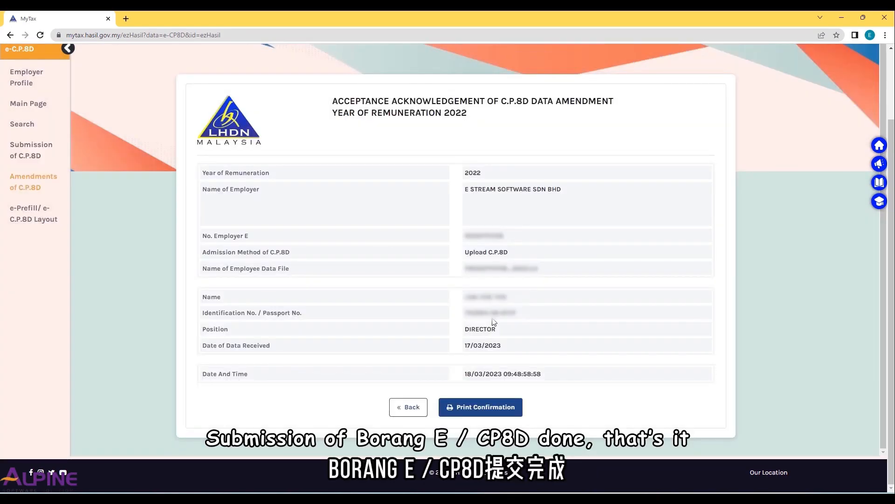
{"action": "left_click", "coordinate": [493, 411]}
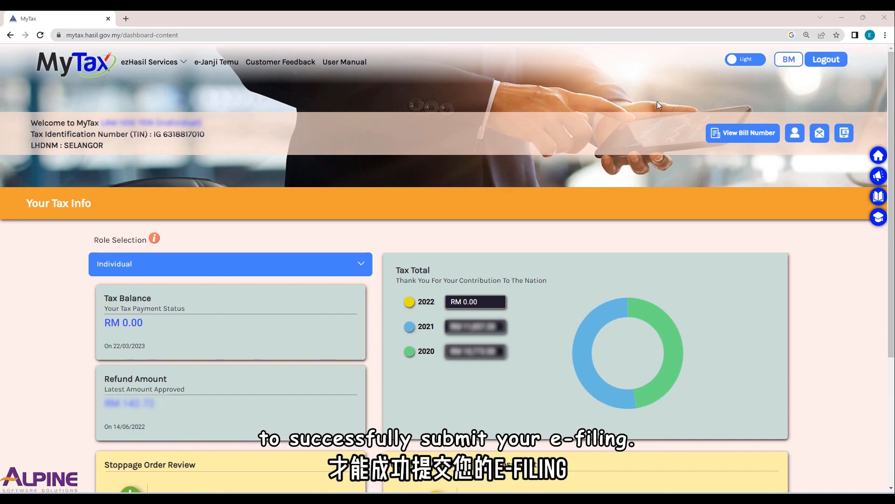
- Open the e-E form for assessment year 2022 from the e-Filing e-Form service
{"action": "left_click", "coordinate": [173, 66]}
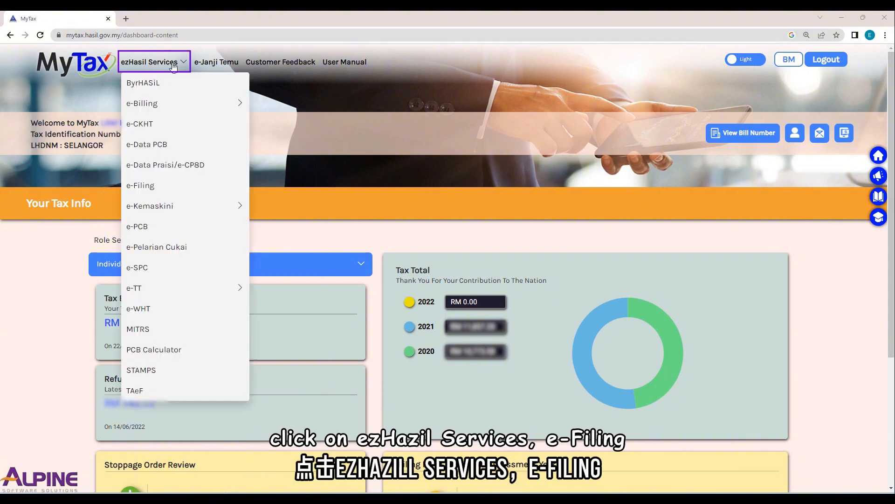
{"action": "left_click", "coordinate": [167, 189]}
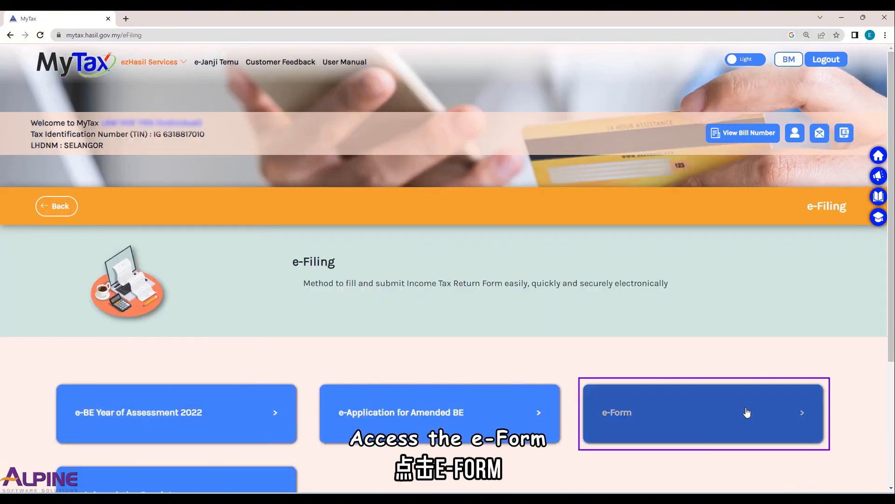
{"action": "left_click", "coordinate": [747, 412]}
{"action": "scroll", "coordinate": [617, 368], "scroll_direction": "down", "scroll_amount": 3}
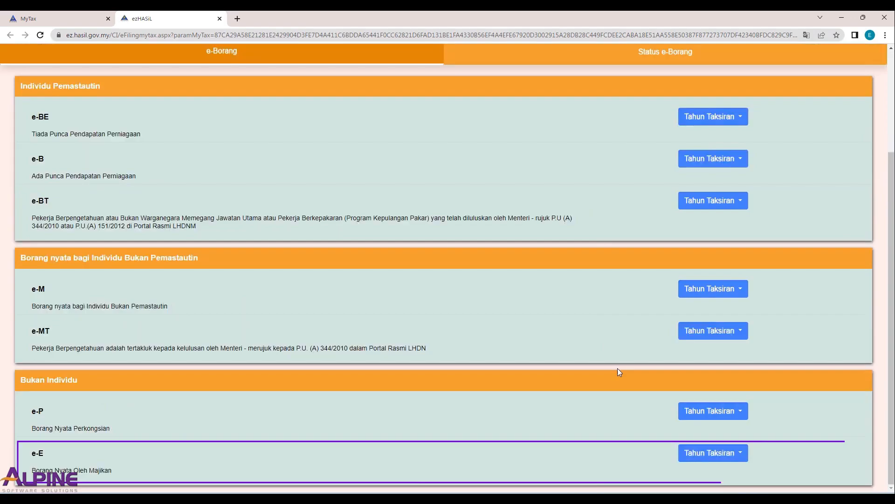
{"action": "left_click", "coordinate": [705, 458]}
{"action": "left_click", "coordinate": [730, 285]}
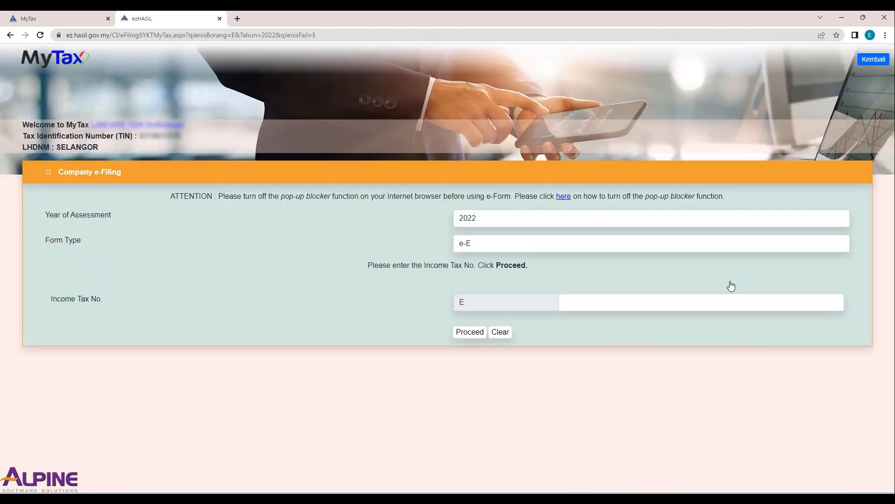
- Enter the company's income tax number for the e-E filing and proceed to the employer return form
{"action": "left_click", "coordinate": [636, 304]}
{"action": "left_click", "coordinate": [631, 326]}
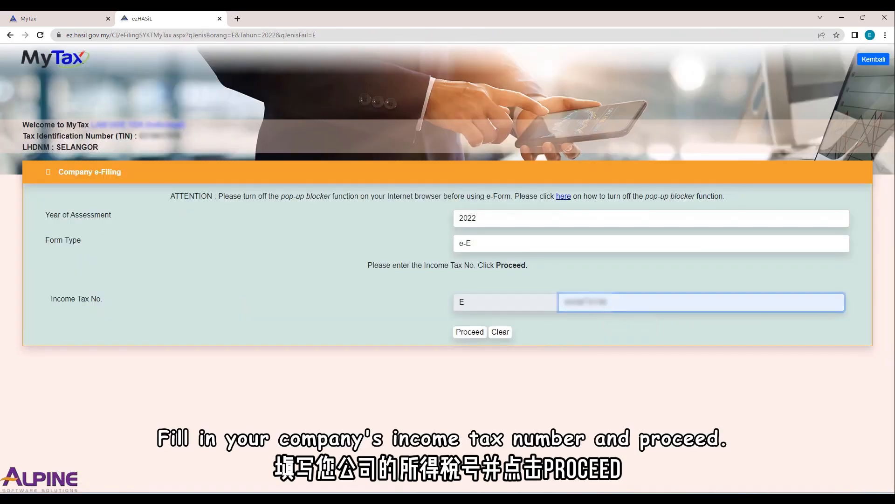
{"action": "left_click", "coordinate": [469, 332]}
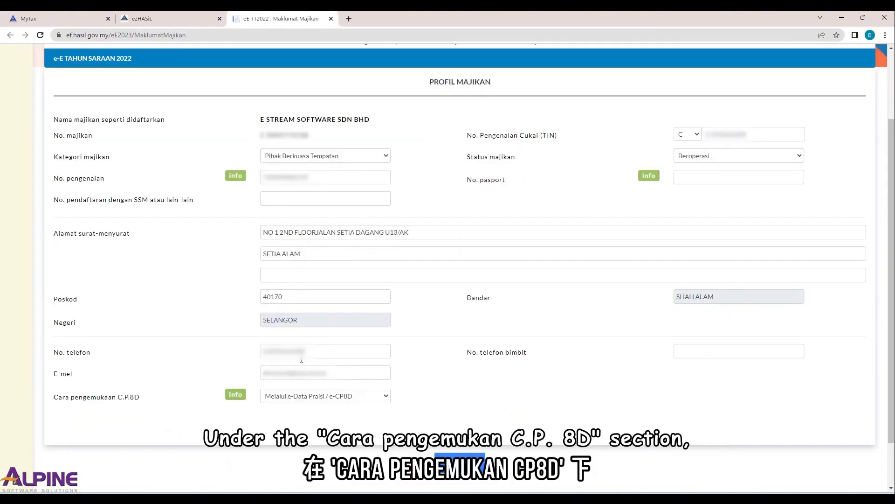
- Set the C.P.8D submission method in the employer profile to "Melalui e-Data Praisi / e-CP8D" and continue
{"action": "left_click", "coordinate": [371, 396]}
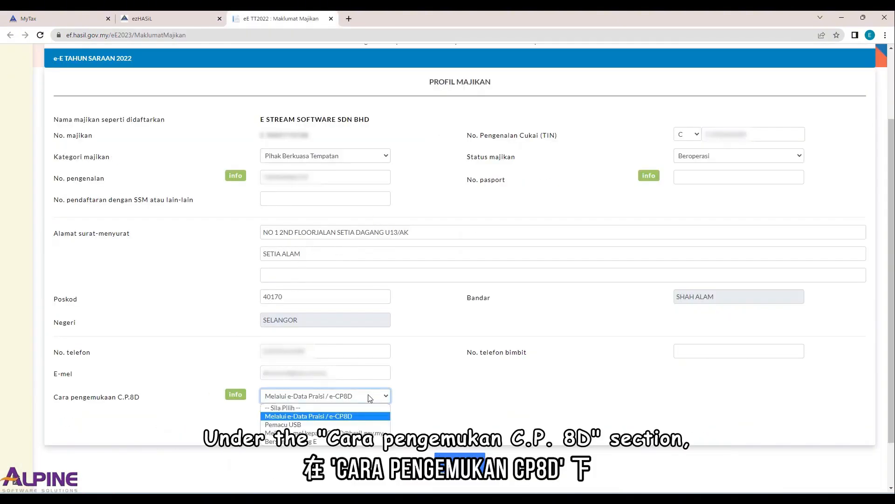
{"action": "left_click", "coordinate": [342, 417]}
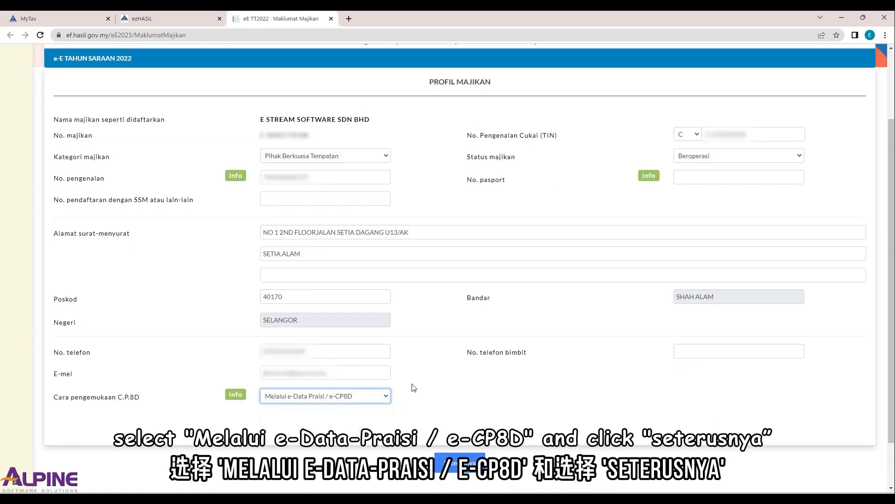
{"action": "left_click", "coordinate": [459, 462]}
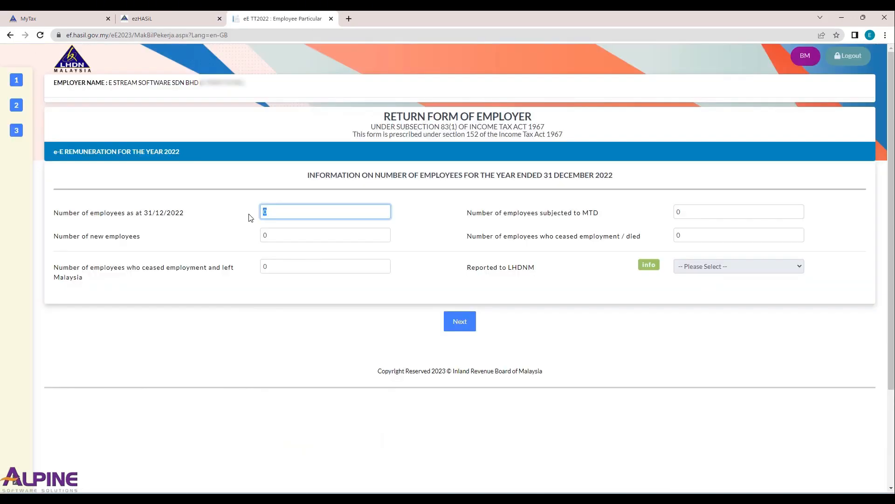
- Enter 23 employees as at 31/12/2022, 6 new, 22 subjected to MTD and 5 ceased or died, and continue
{"action": "type", "text": "23"}
{"action": "key", "text": "Tab"}
{"action": "type", "text": "6"}
{"action": "left_click", "coordinate": [698, 212]}
{"action": "type", "text": "22"}
{"action": "key", "text": "Tab"}
{"action": "type", "text": "5"}
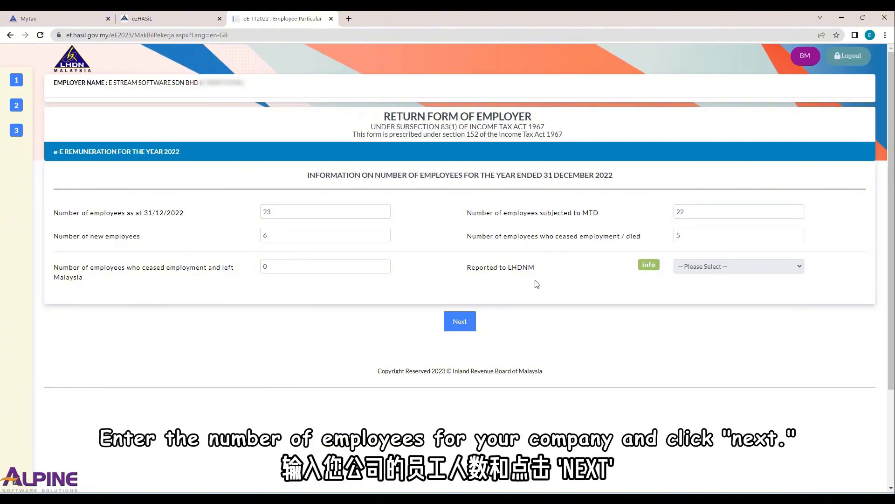
{"action": "left_click", "coordinate": [462, 325]}
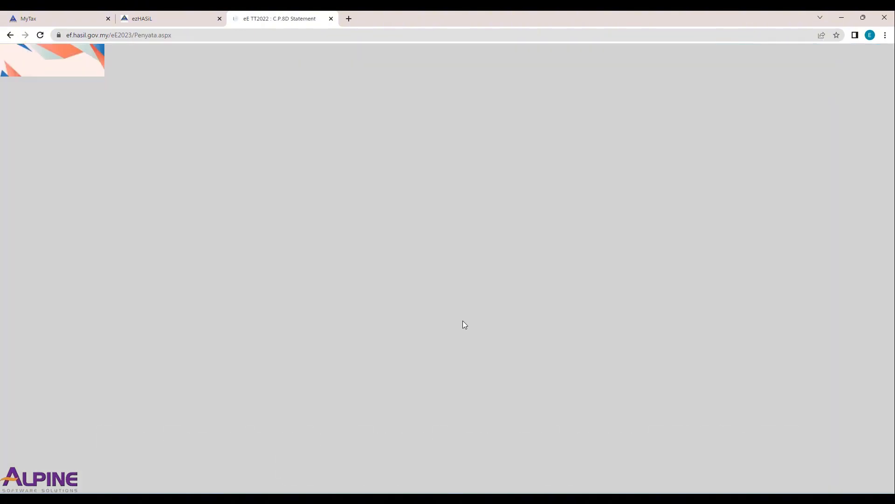
- Leave the C.P.8D statement's employee table blank and proceed to the declaration
{"action": "scroll", "coordinate": [483, 286], "scroll_direction": "down", "scroll_amount": 1}
{"action": "scroll", "coordinate": [482, 285], "scroll_direction": "down", "scroll_amount": 5}
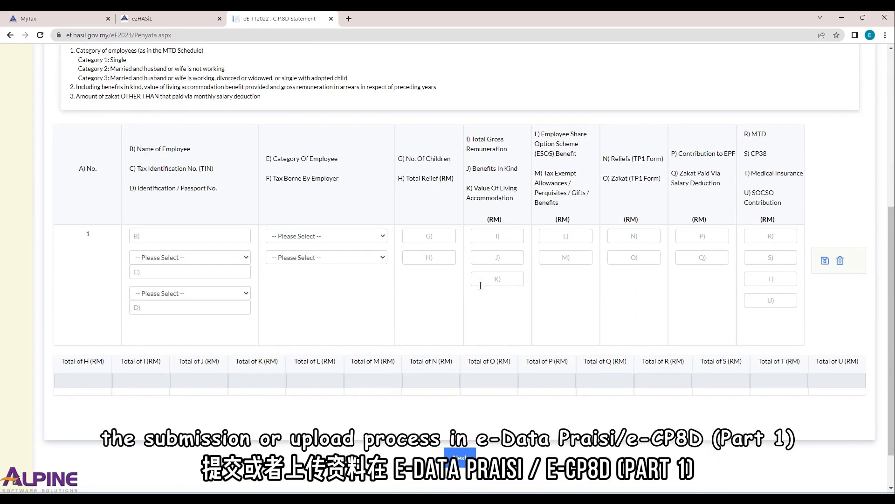
{"action": "left_click", "coordinate": [461, 457]}
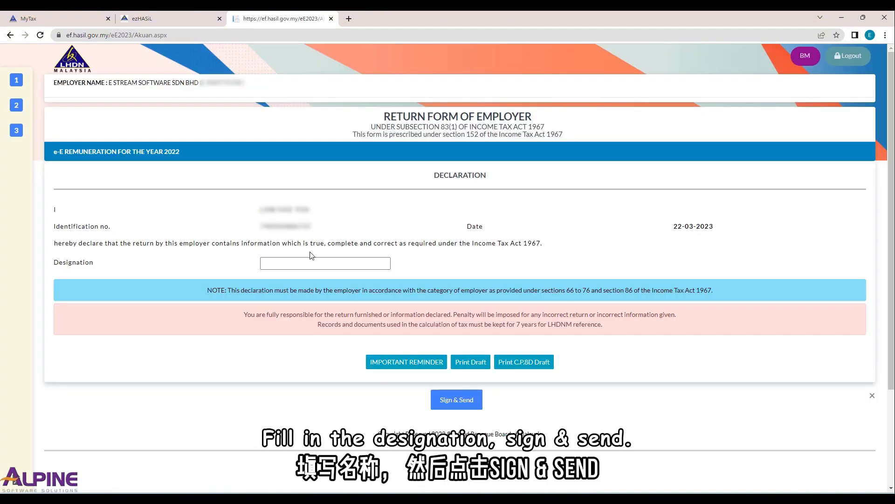
- Set the declaration's designation to DIRECTOR, then sign and send the return with the identification number and account password
{"action": "left_click", "coordinate": [306, 262]}
{"action": "type", "text": "Director"}
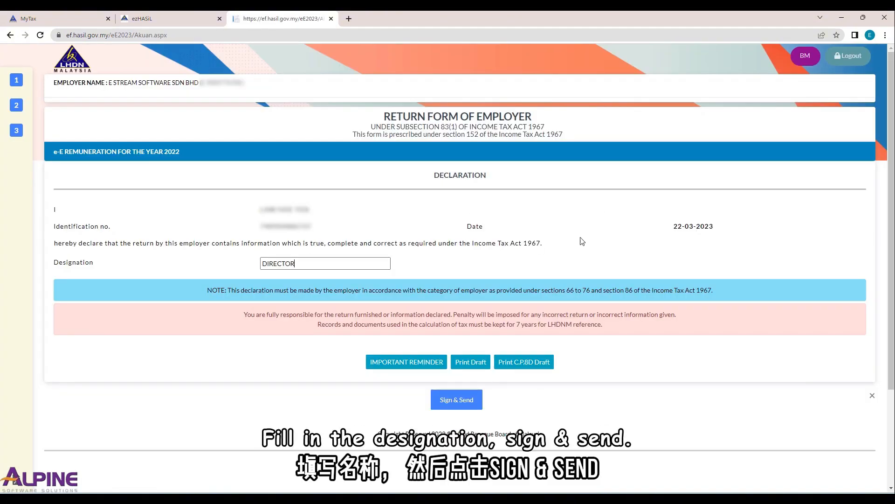
{"action": "left_click", "coordinate": [465, 407]}
{"action": "left_click", "coordinate": [473, 132]}
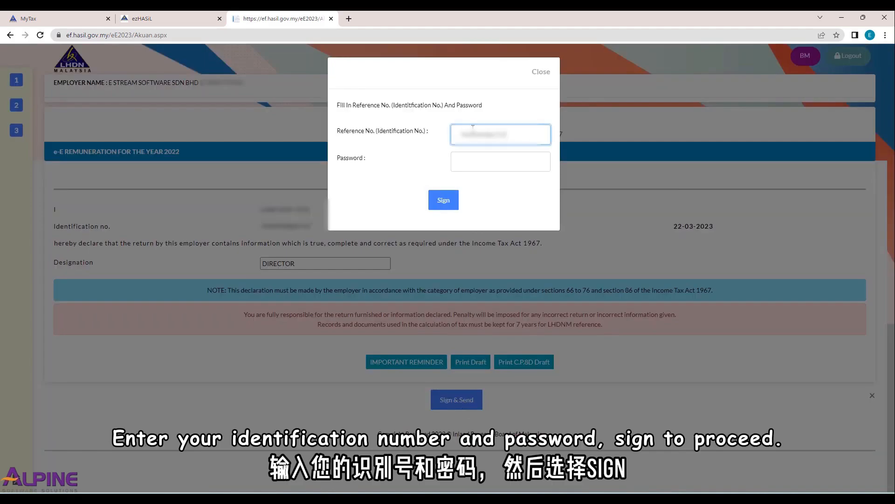
{"action": "left_click", "coordinate": [481, 166]}
{"action": "type", "text": "•••••••••"}
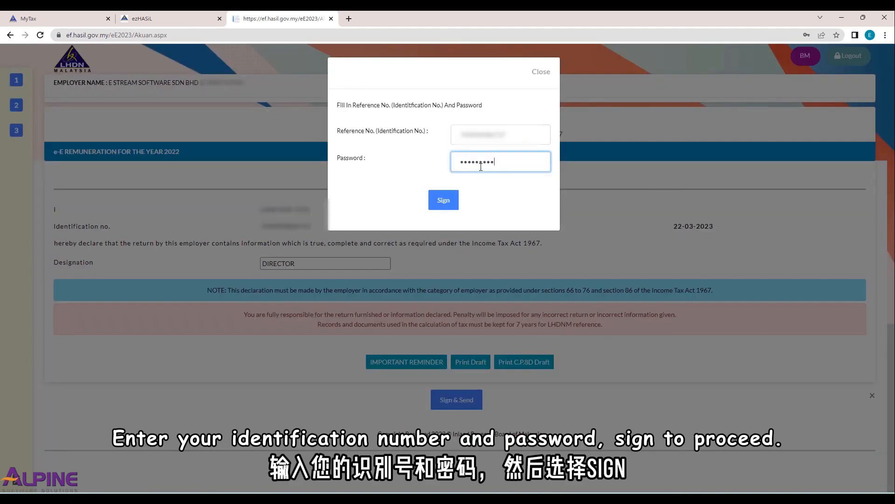
{"action": "left_click", "coordinate": [448, 203]}
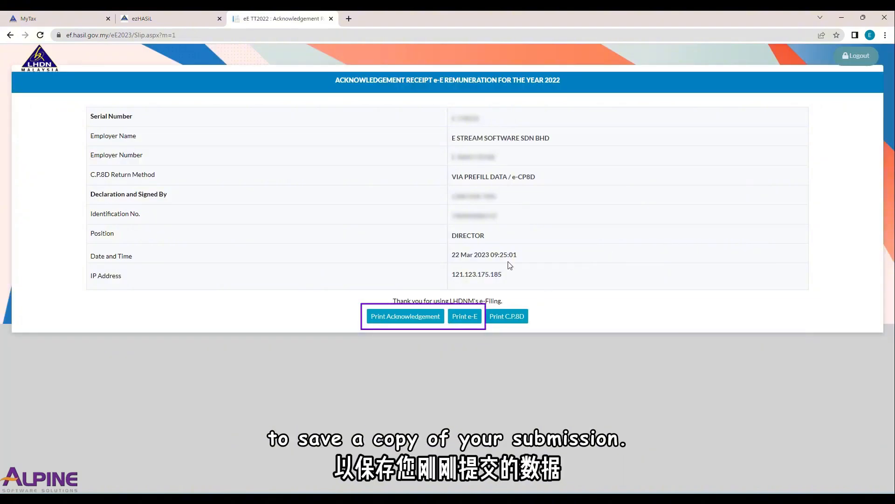
- Generate PDF copies of the submitted e-E return and the acknowledgement receipt
{"action": "left_click", "coordinate": [467, 322]}
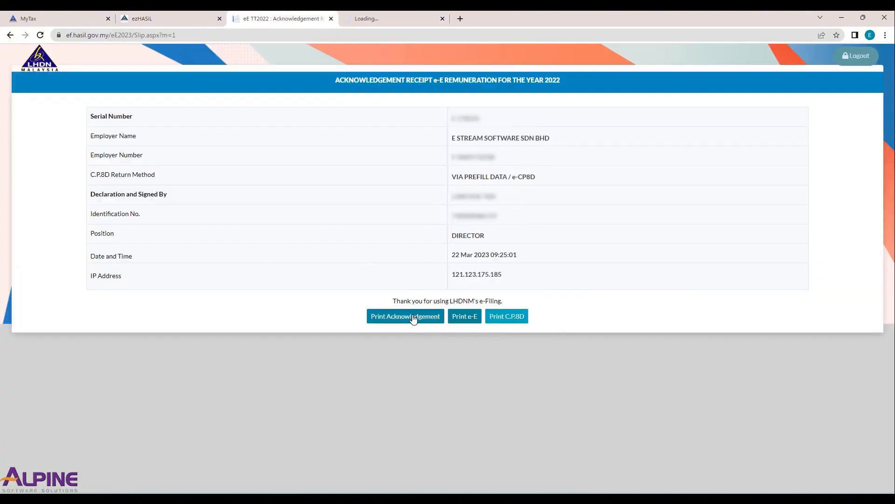
{"action": "left_click", "coordinate": [414, 319]}
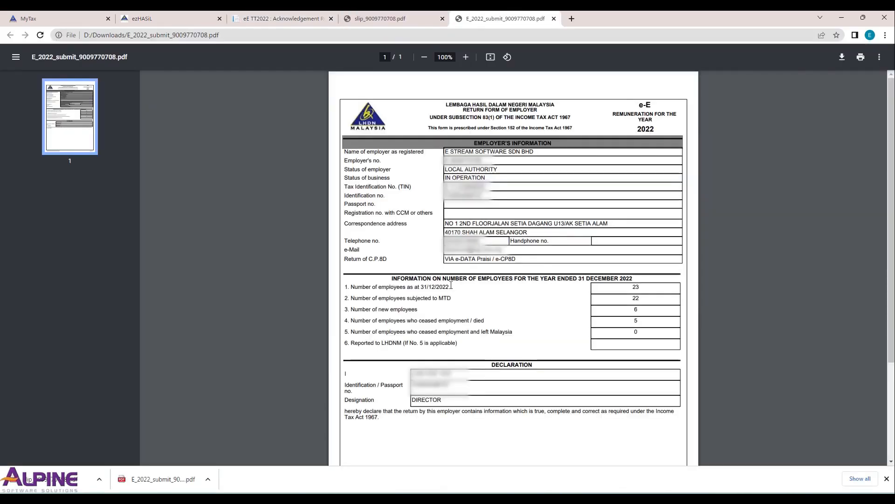